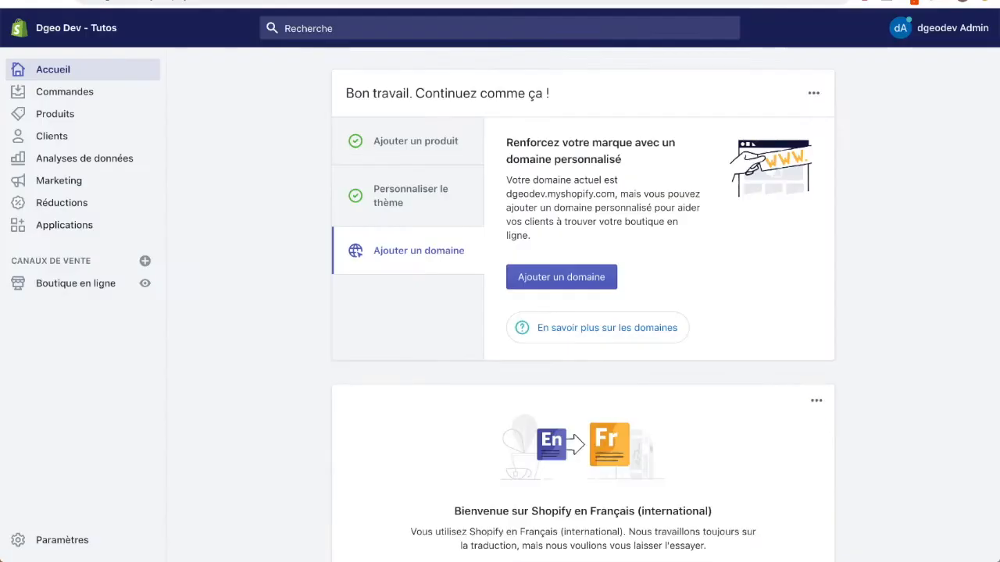
- Open the online store's themes and view the actions available for the live Debut theme
{"action": "left_click", "coordinate": [92, 283]}
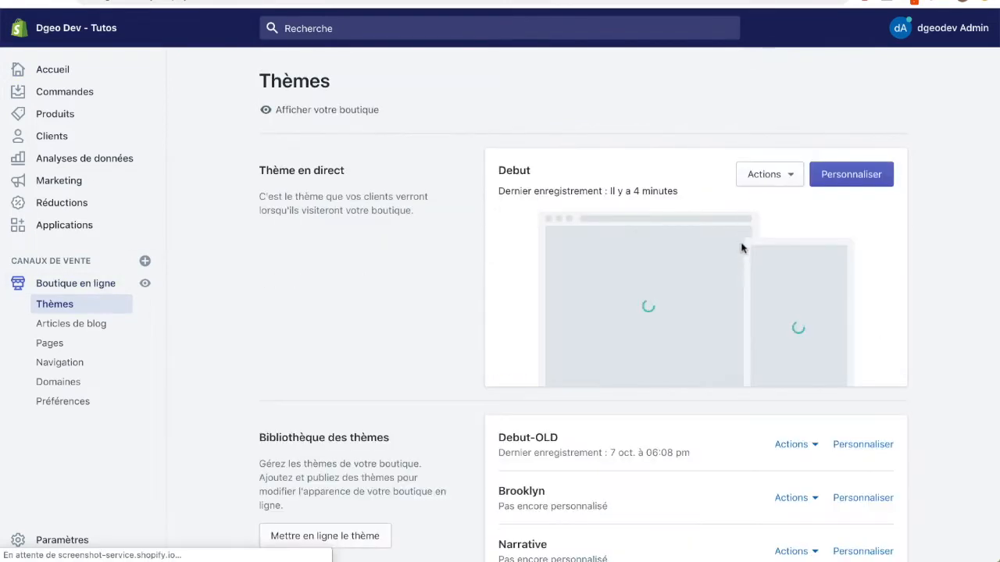
{"action": "left_click", "coordinate": [774, 176]}
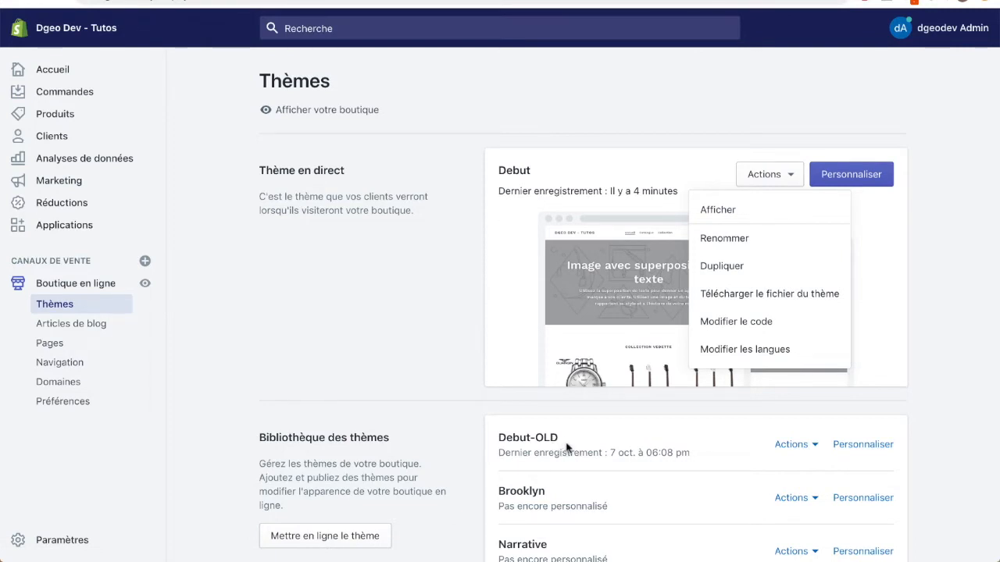
{"action": "left_click", "coordinate": [436, 373]}
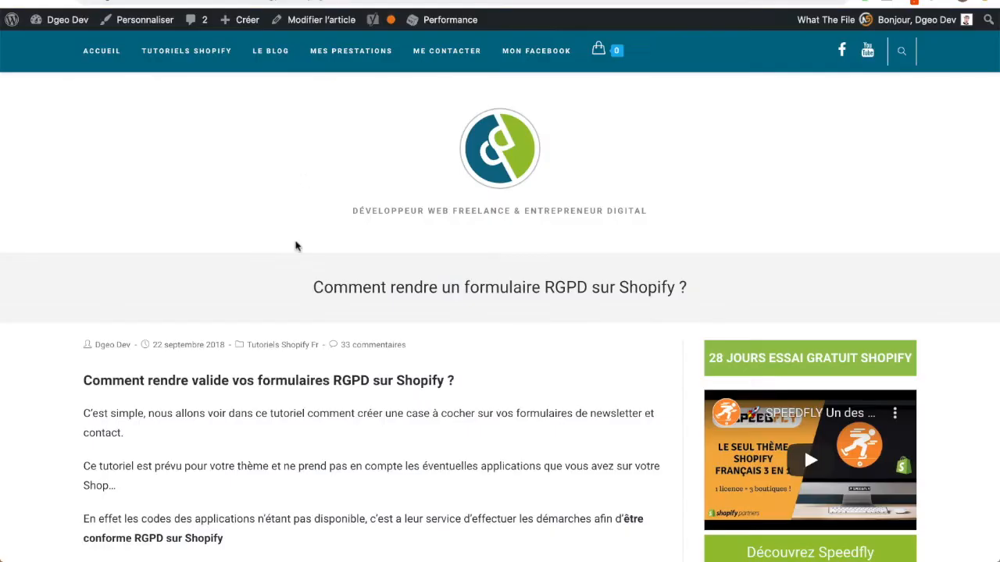
- Copy the entire RGPD consent checkbox code block, from the opening div to the closing script tag, from the tutorial article
{"action": "scroll", "coordinate": [297, 257], "scroll_direction": "down", "scroll_amount": 5}
{"action": "scroll", "coordinate": [287, 284], "scroll_direction": "down", "scroll_amount": 5}
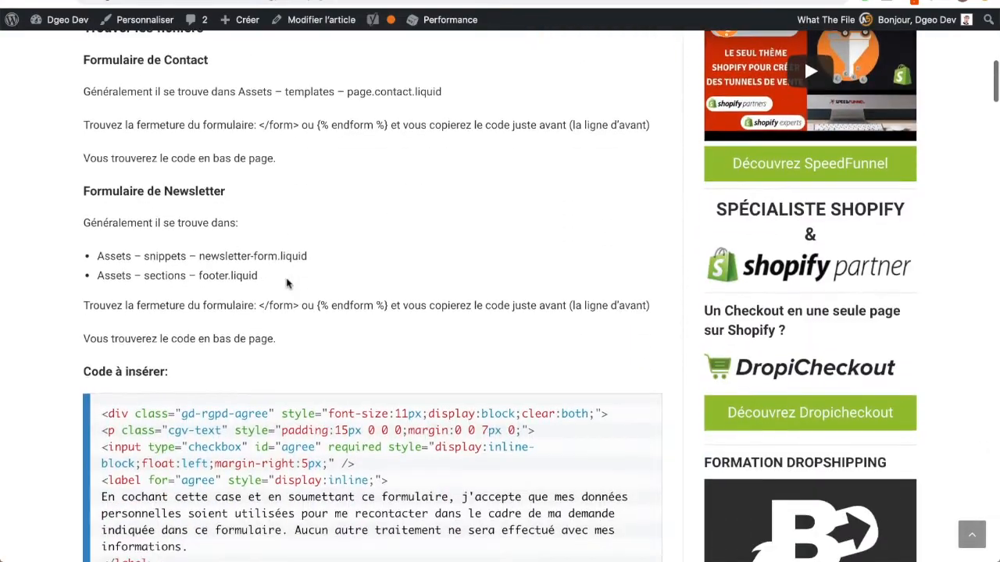
{"action": "left_click_drag", "start_coordinate": [112, 303], "coordinate": [173, 394]}
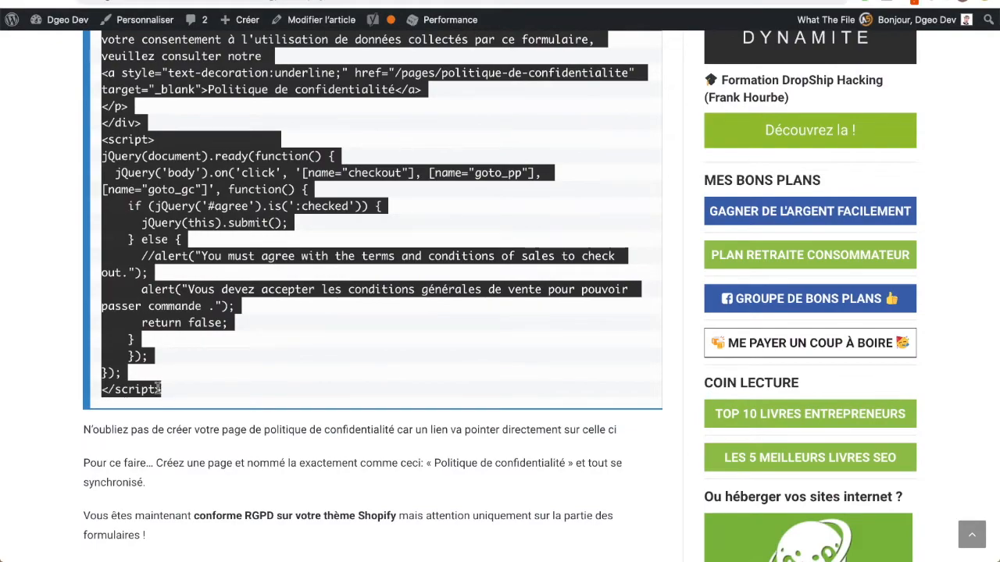
{"action": "scroll", "coordinate": [176, 345], "scroll_direction": "up", "scroll_amount": 10}
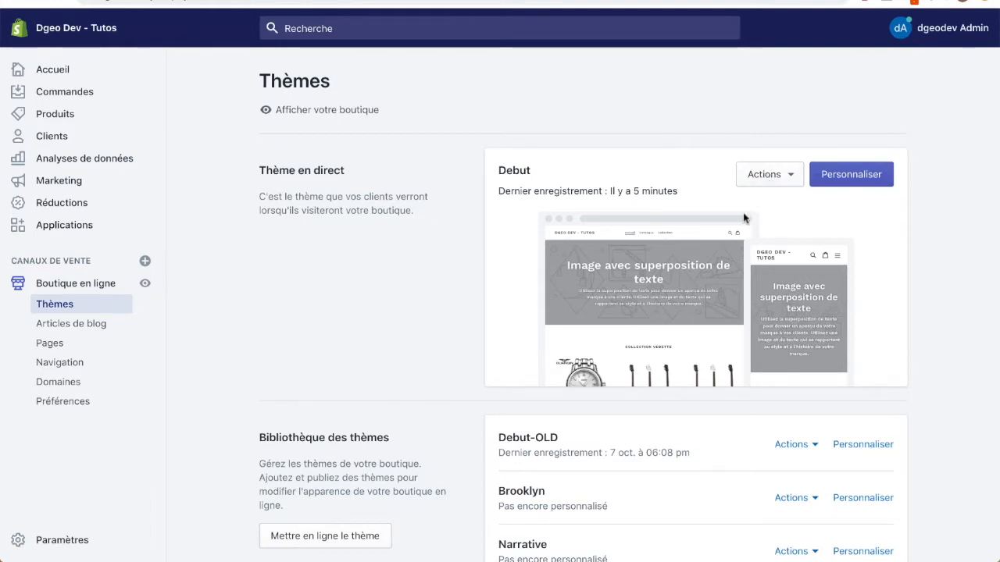
- Open the page.contact.liquid template in the code editor of the live Debut theme
{"action": "left_click", "coordinate": [772, 174]}
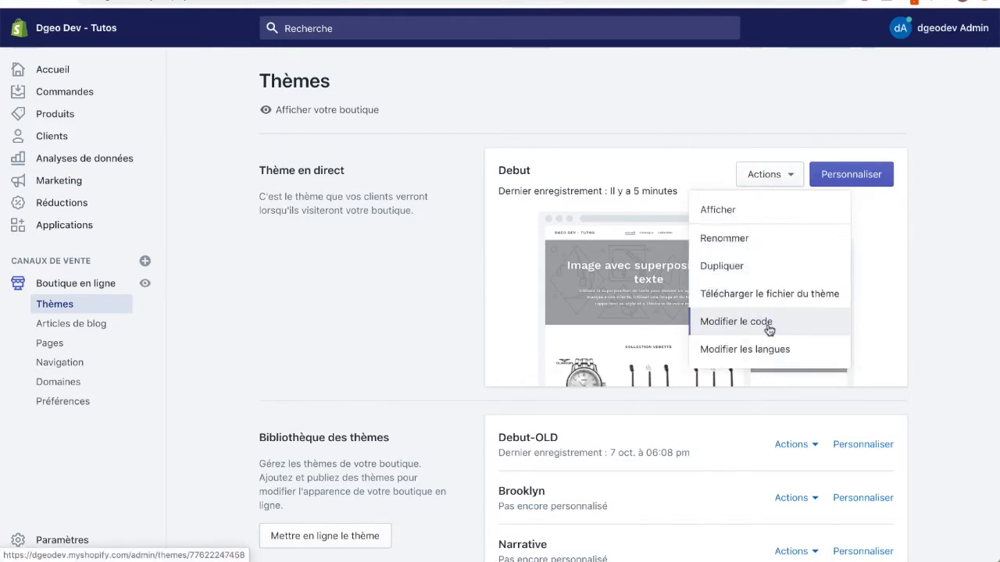
{"action": "left_click", "coordinate": [768, 320]}
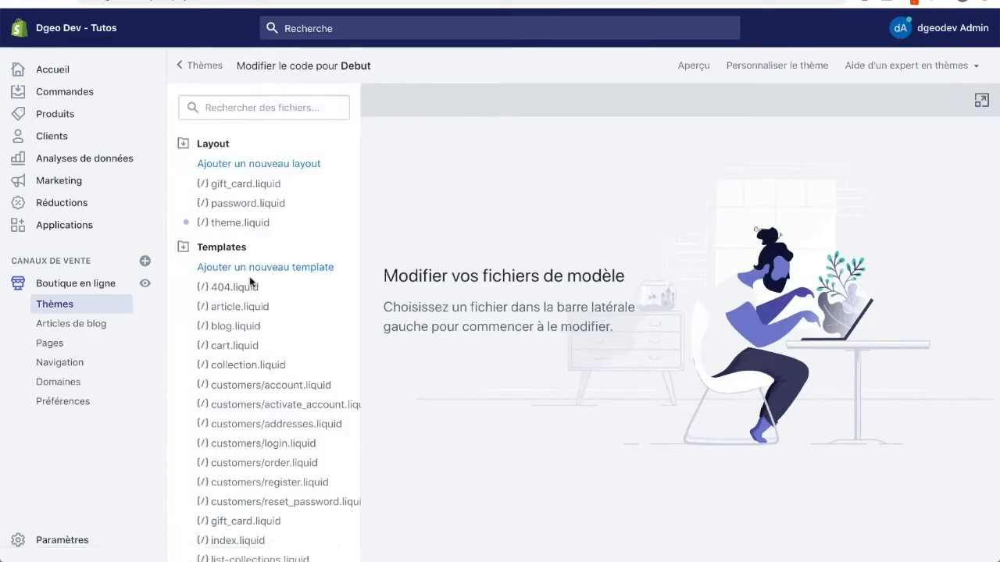
{"action": "left_click", "coordinate": [220, 145]}
{"action": "left_click", "coordinate": [220, 168]}
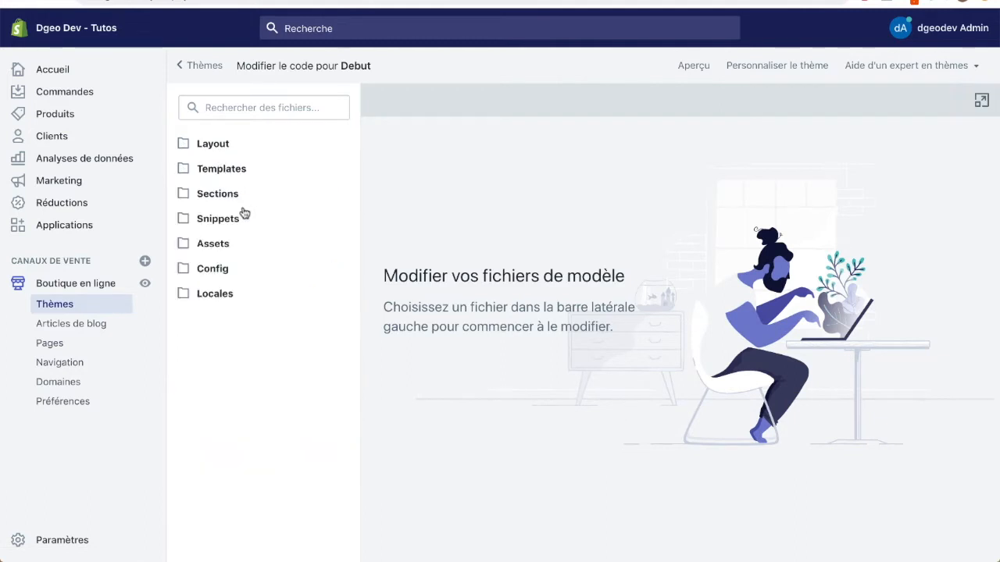
{"action": "left_click", "coordinate": [219, 168]}
{"action": "scroll", "coordinate": [260, 415], "scroll_direction": "down", "scroll_amount": 1}
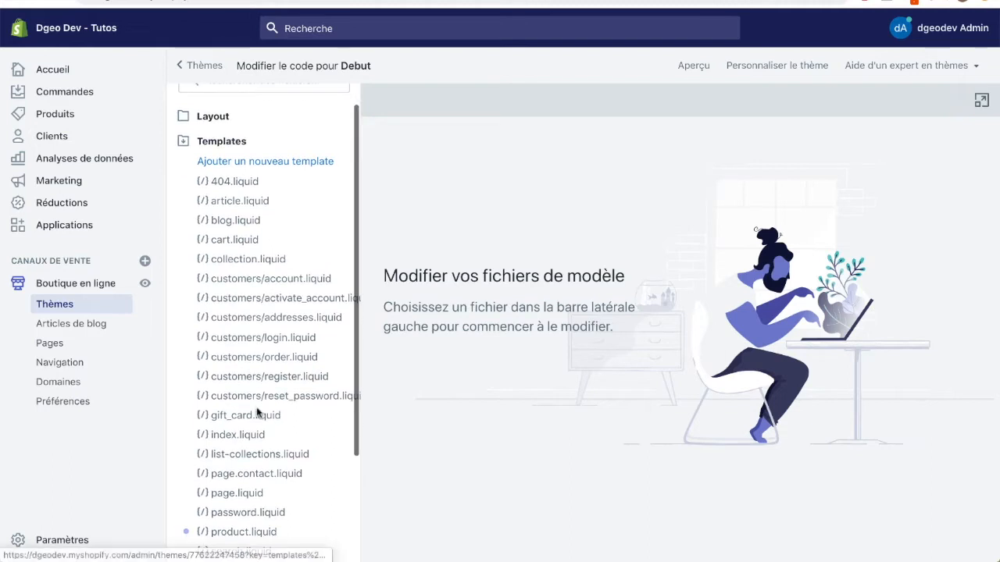
{"action": "left_click", "coordinate": [257, 474]}
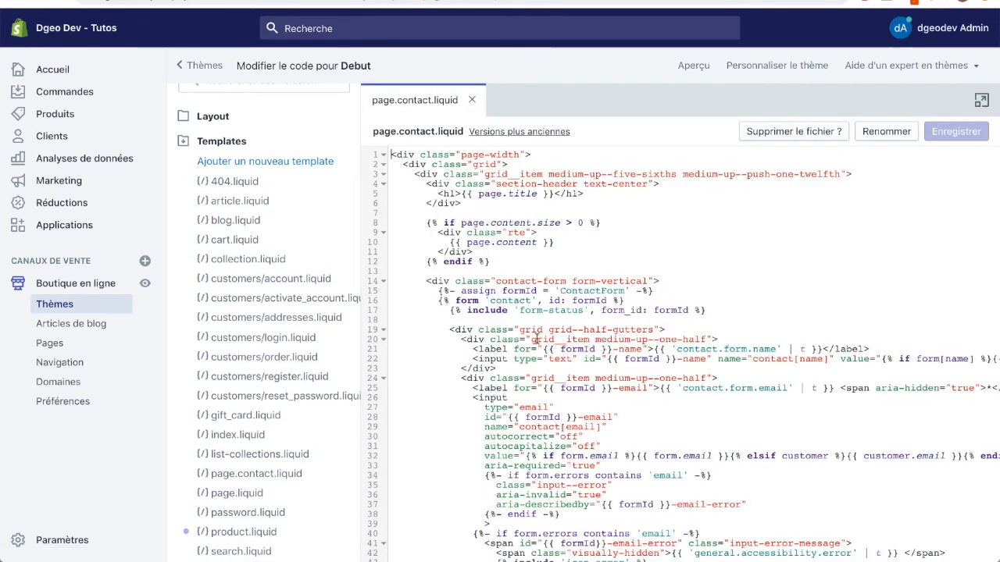
- Paste the copied RGPD consent code just before the {% endform %} tag of the contact form
{"action": "double_click", "coordinate": [466, 300]}
{"action": "double_click", "coordinate": [517, 300]}
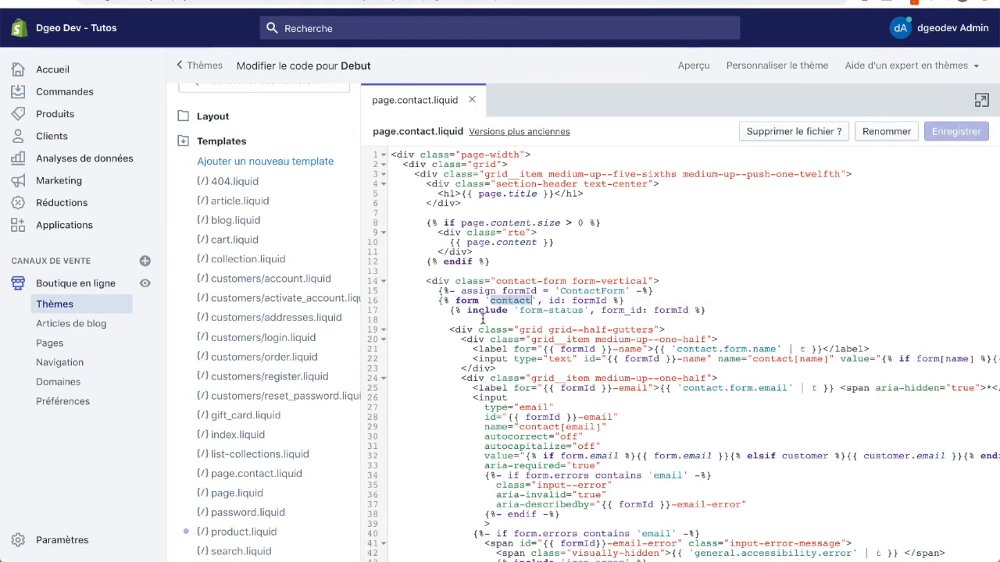
{"action": "scroll", "coordinate": [482, 319], "scroll_direction": "down", "scroll_amount": 2}
{"action": "scroll", "coordinate": [478, 320], "scroll_direction": "down", "scroll_amount": 5}
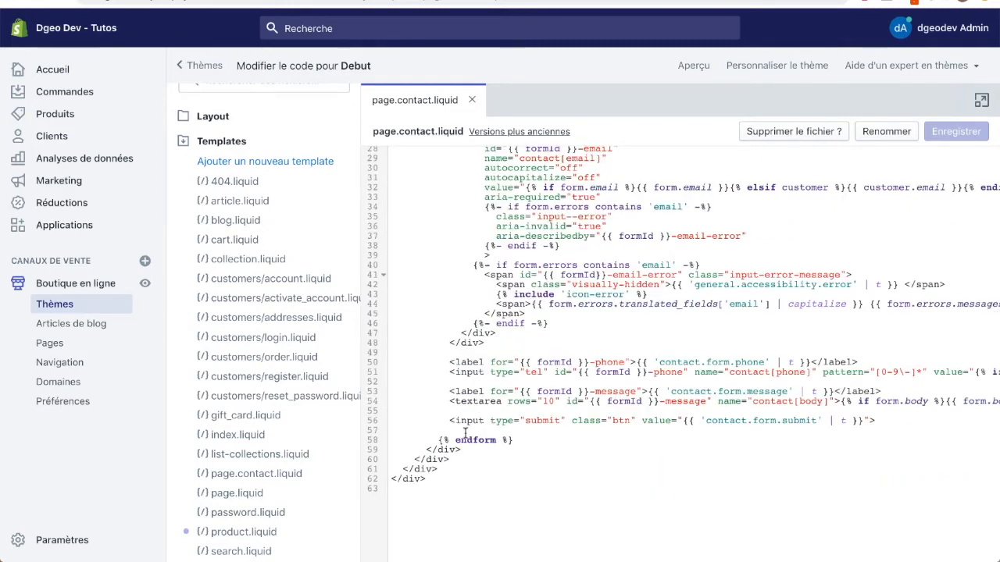
{"action": "double_click", "coordinate": [476, 440]}
{"action": "left_click", "coordinate": [463, 430]}
{"action": "key", "text": "super+v"}
{"action": "scroll", "coordinate": [546, 453], "scroll_direction": "down", "scroll_amount": 3}
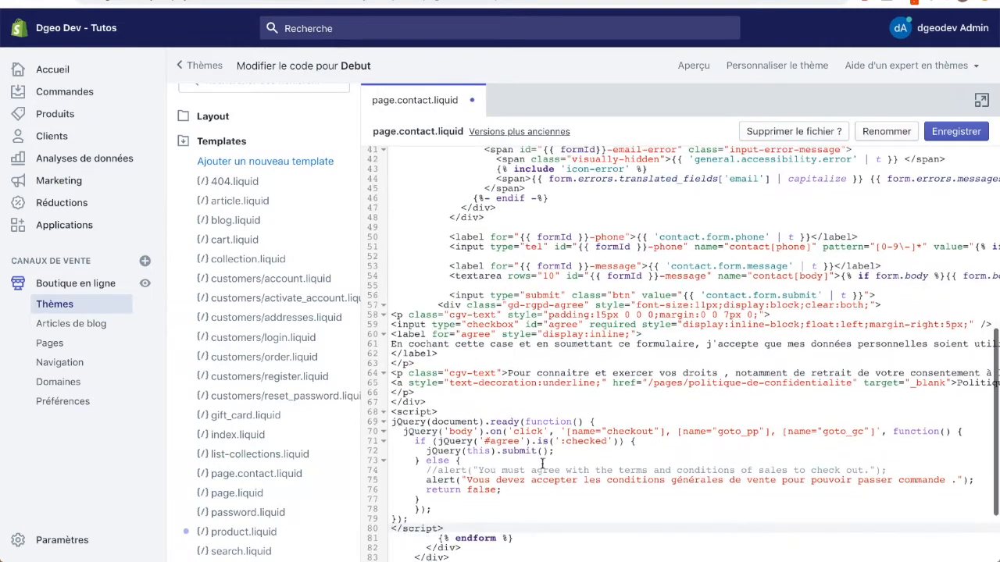
- Realign the indentation of the pasted consent code and save page.contact.liquid
{"action": "left_click_drag", "start_coordinate": [448, 495], "coordinate": [372, 217]}
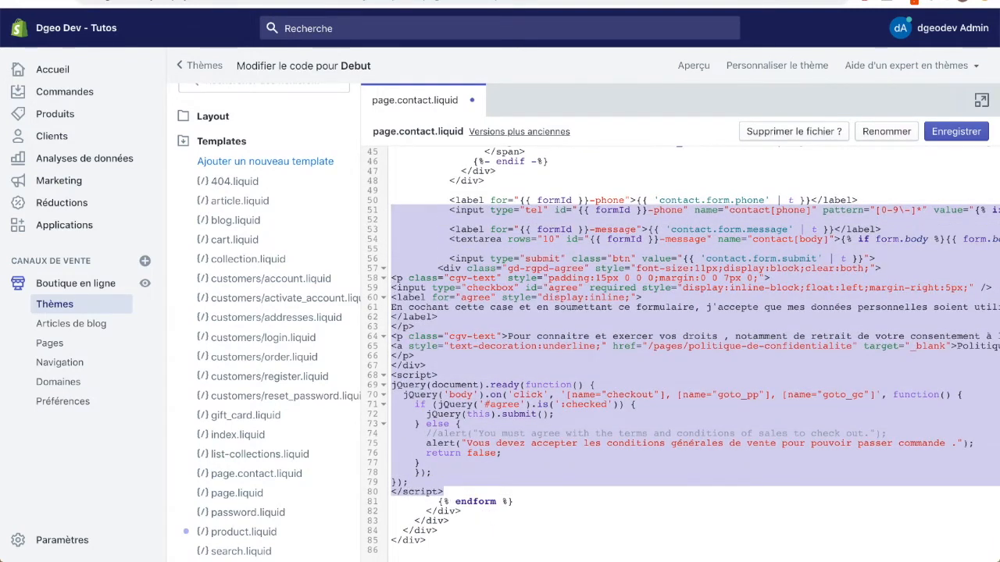
{"action": "key", "text": "shift+Tab"}
{"action": "left_click", "coordinate": [552, 298]}
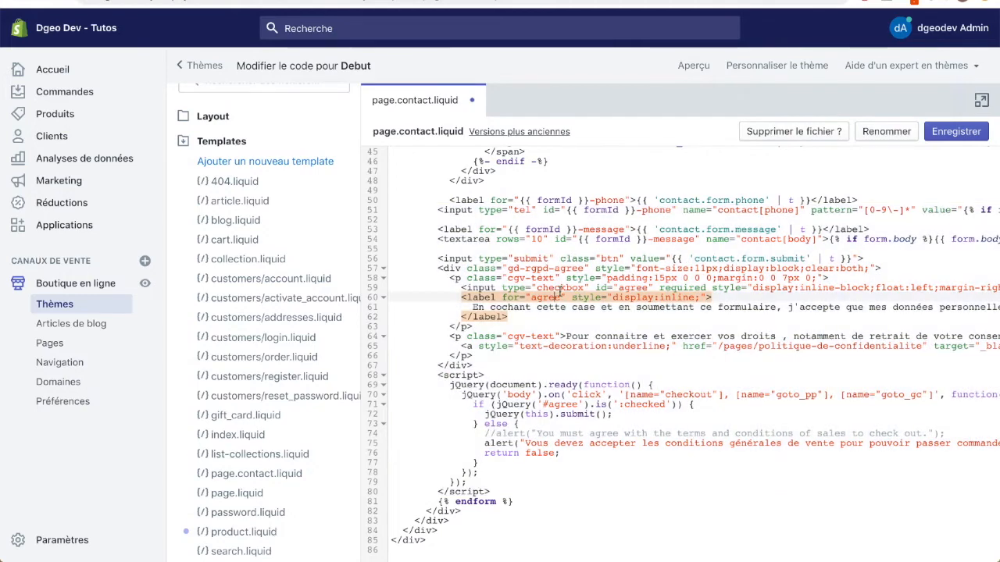
{"action": "left_click", "coordinate": [959, 139]}
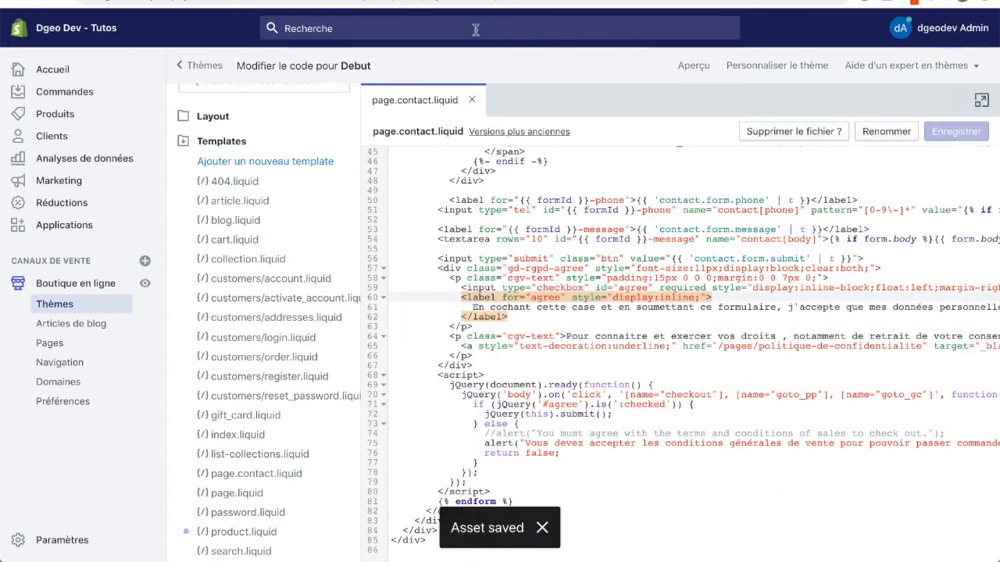
- Create and save a store page titled "Contact" that uses the page.contact template
{"action": "key", "text": "ctrl+Tab"}
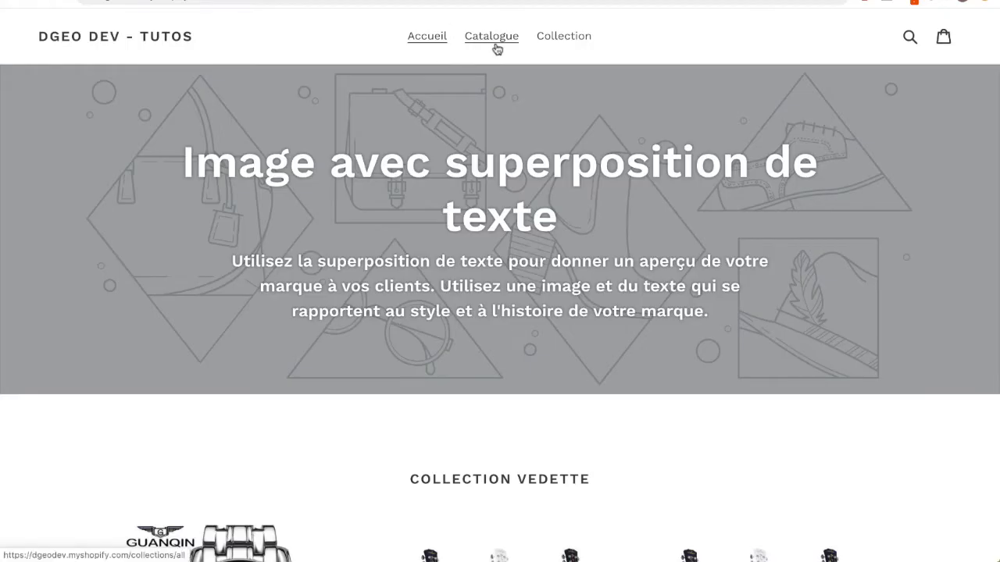
{"action": "key", "text": "ctrl+shift+Tab"}
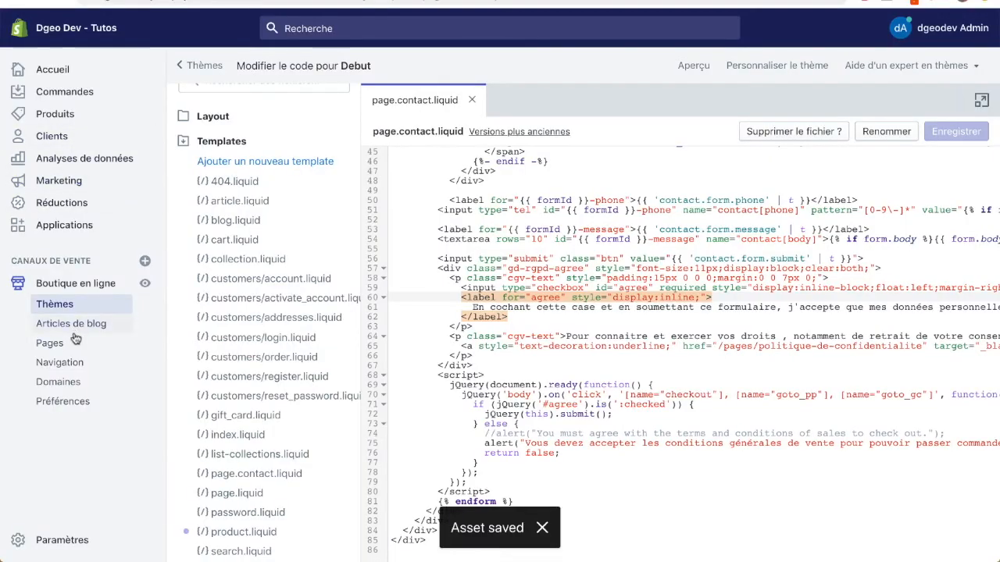
{"action": "left_click", "coordinate": [49, 343]}
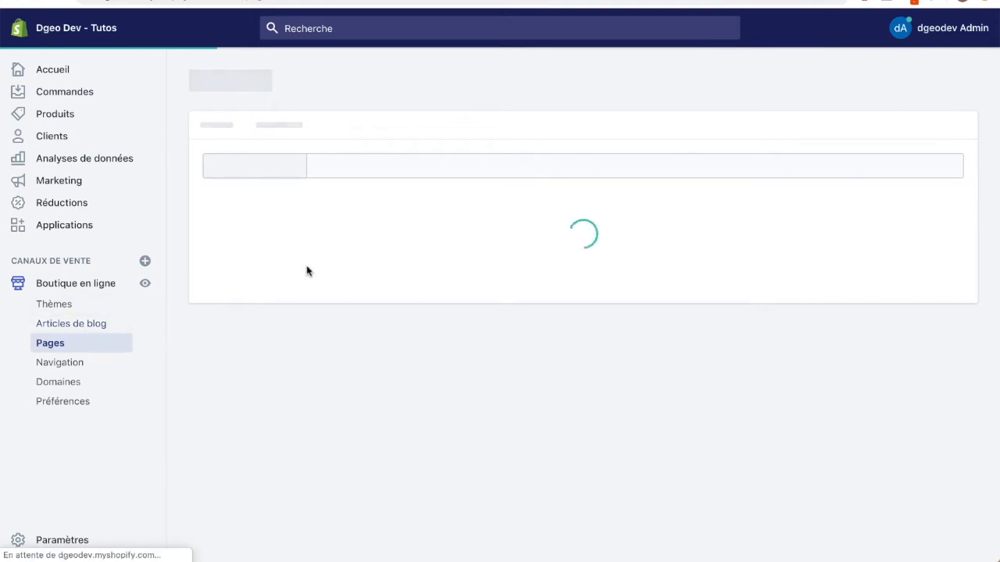
{"action": "left_click", "coordinate": [822, 109]}
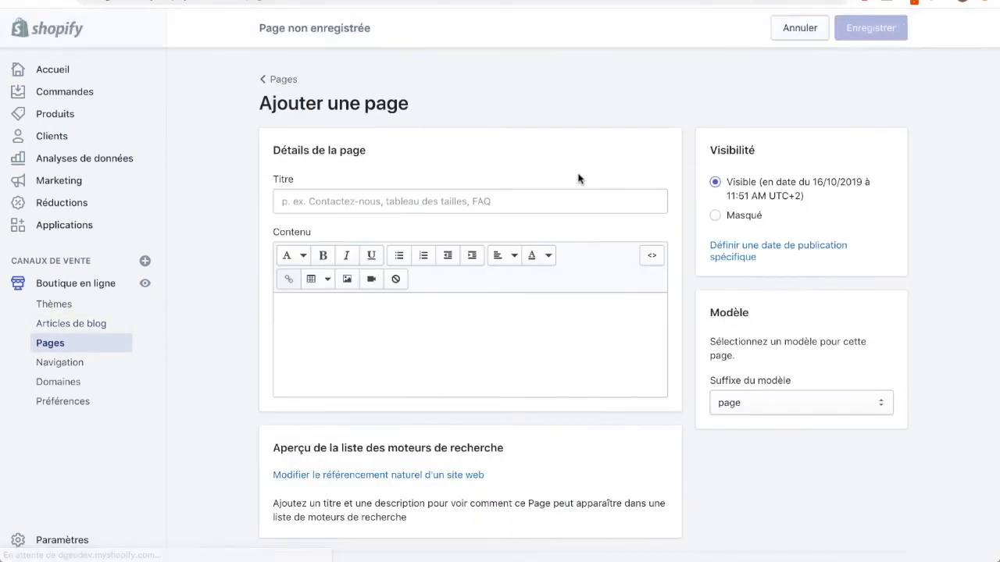
{"action": "left_click", "coordinate": [416, 205]}
{"action": "type", "text": "Ci"}
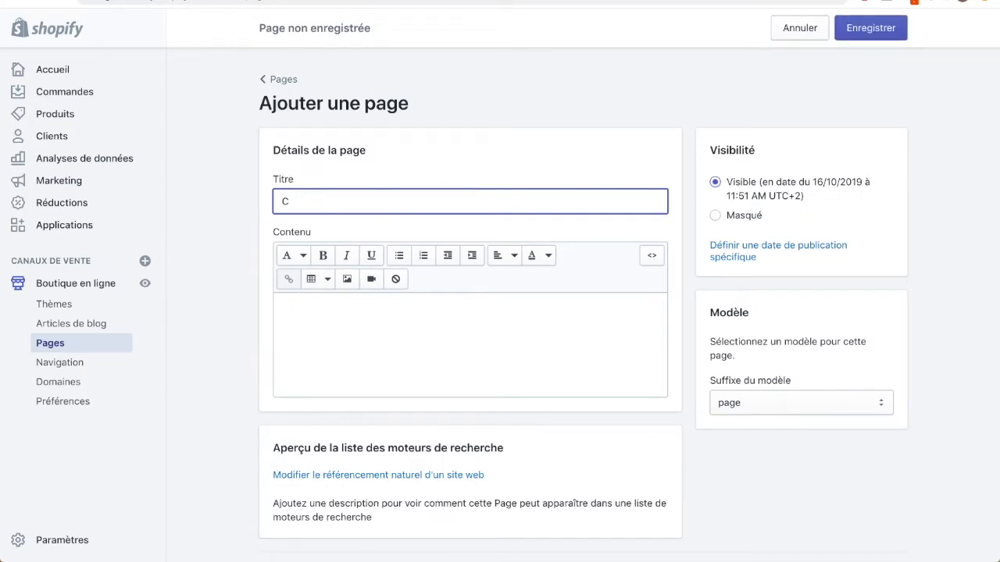
{"action": "key", "text": "BackSpace"}
{"action": "type", "text": "Contact"}
{"action": "left_click", "coordinate": [794, 412]}
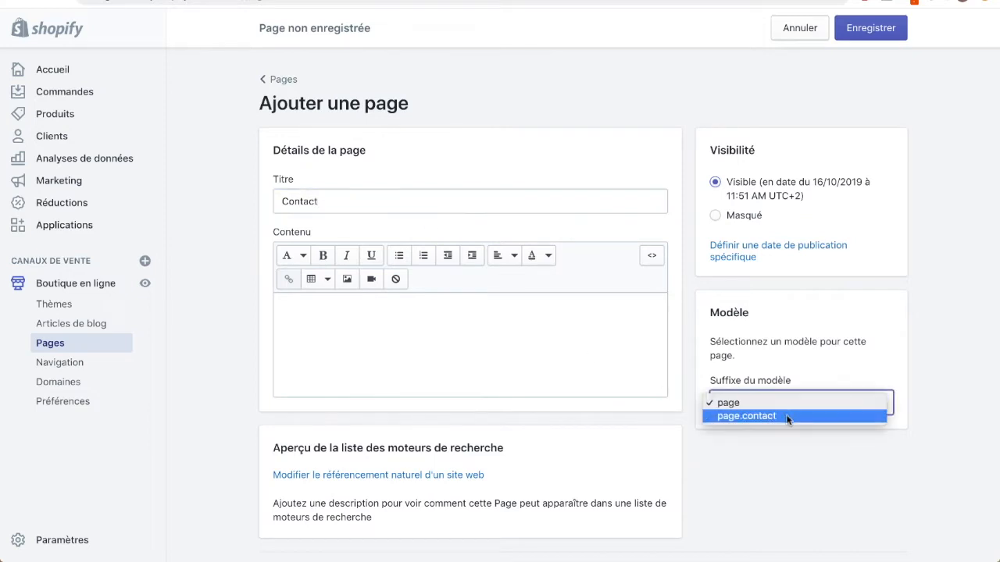
{"action": "left_click", "coordinate": [782, 416]}
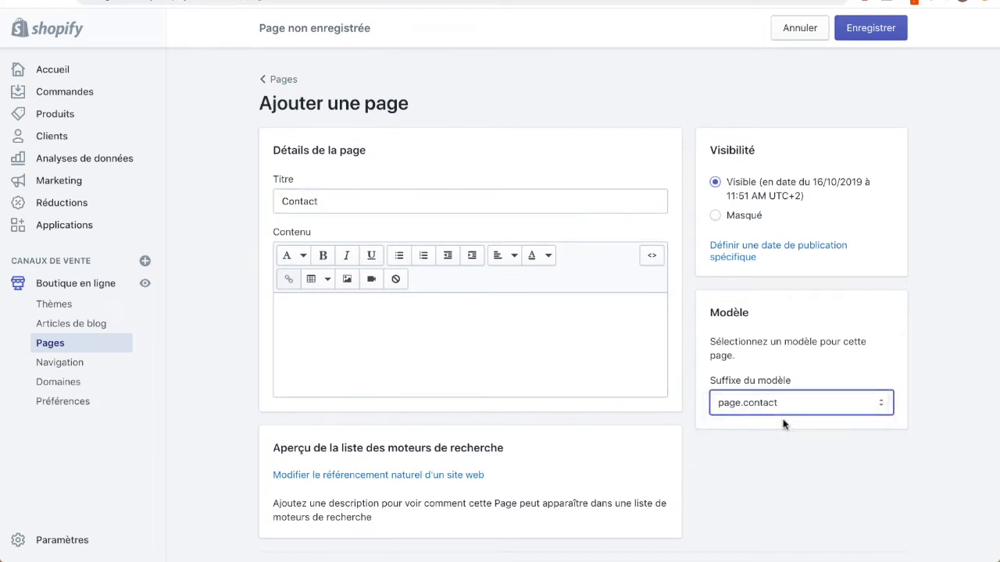
{"action": "left_click", "coordinate": [871, 29]}
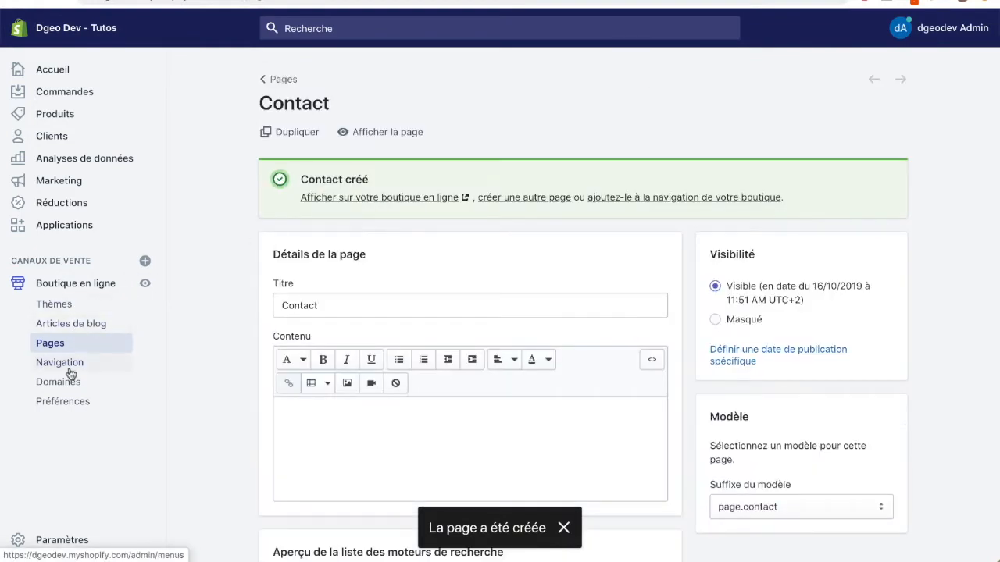
- Open the Main menu in the store navigation and start adding a menu item
{"action": "left_click", "coordinate": [65, 366]}
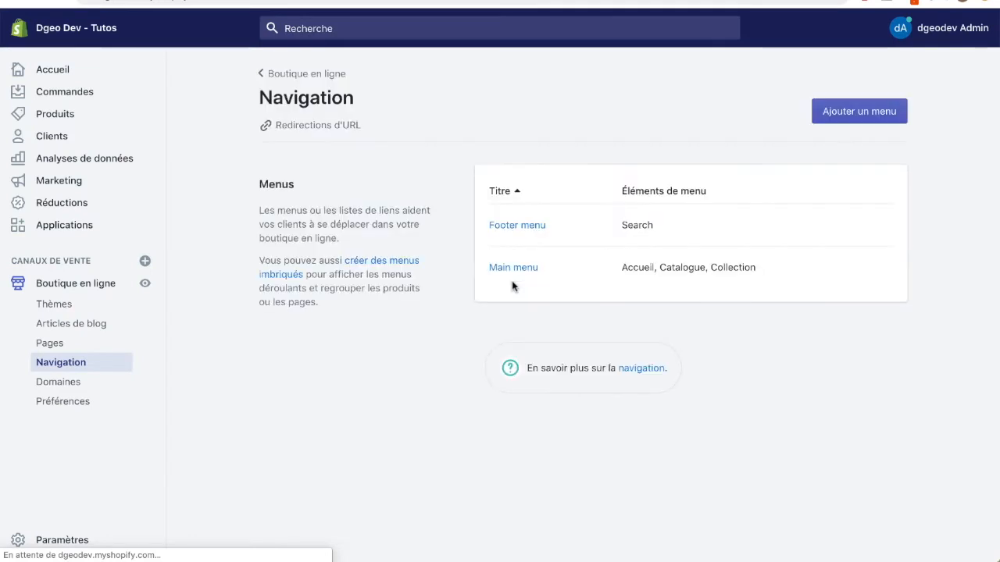
{"action": "left_click", "coordinate": [522, 269]}
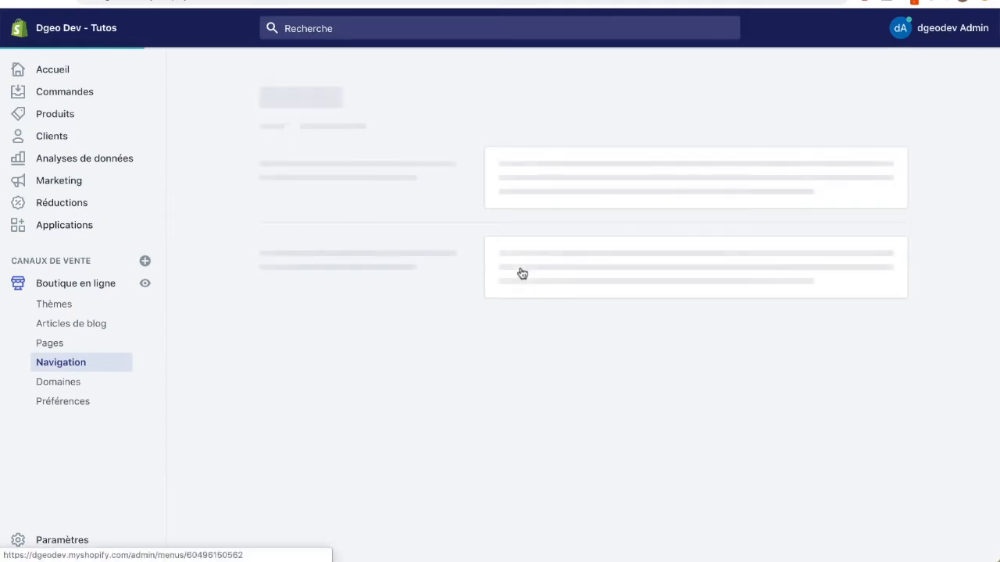
{"action": "left_click", "coordinate": [323, 418]}
{"action": "left_click", "coordinate": [339, 287]}
{"action": "key", "text": "Escape"}
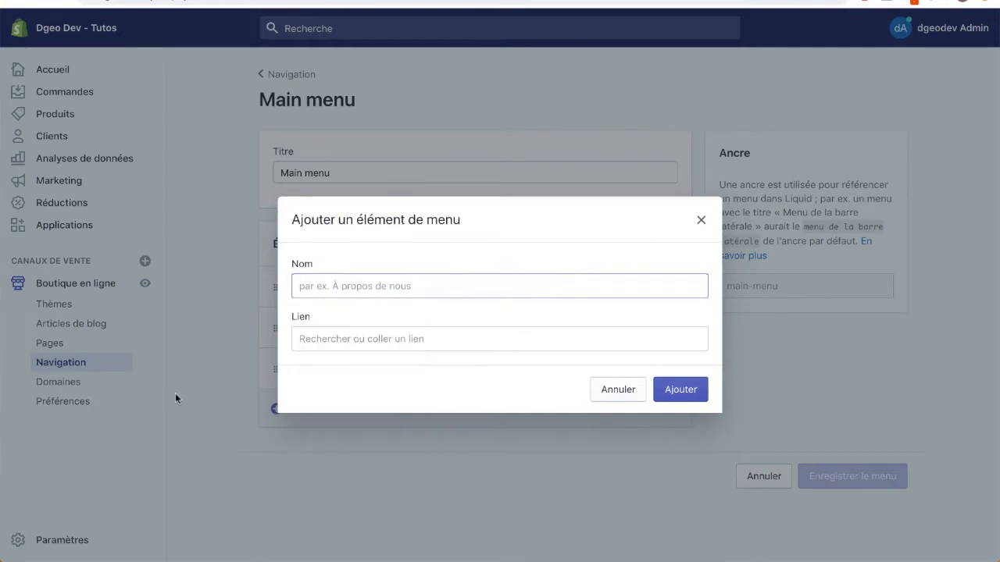
{"action": "left_click", "coordinate": [348, 341]}
{"action": "type", "text": "conta"}
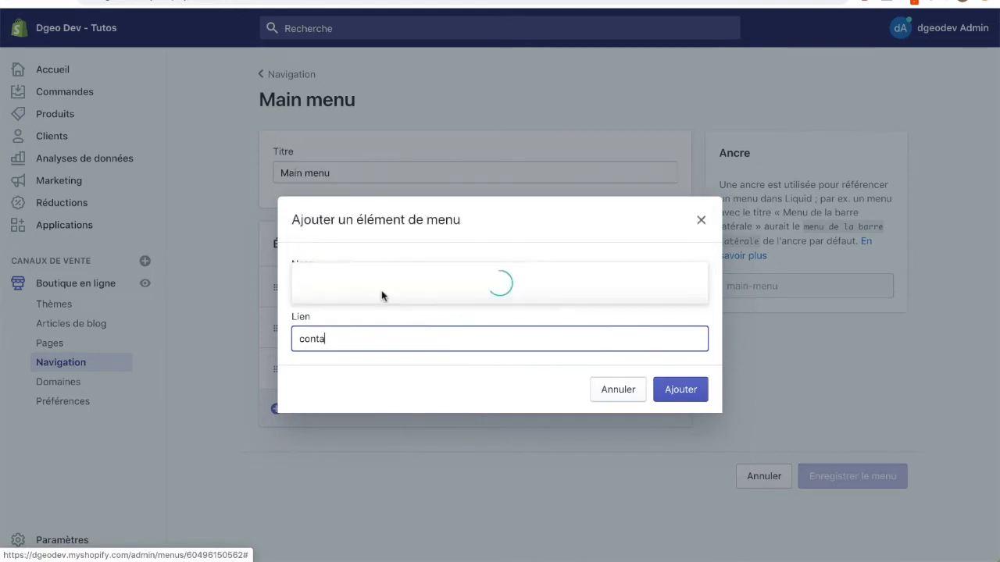
{"action": "left_click", "coordinate": [367, 390]}
{"action": "left_click", "coordinate": [341, 286]}
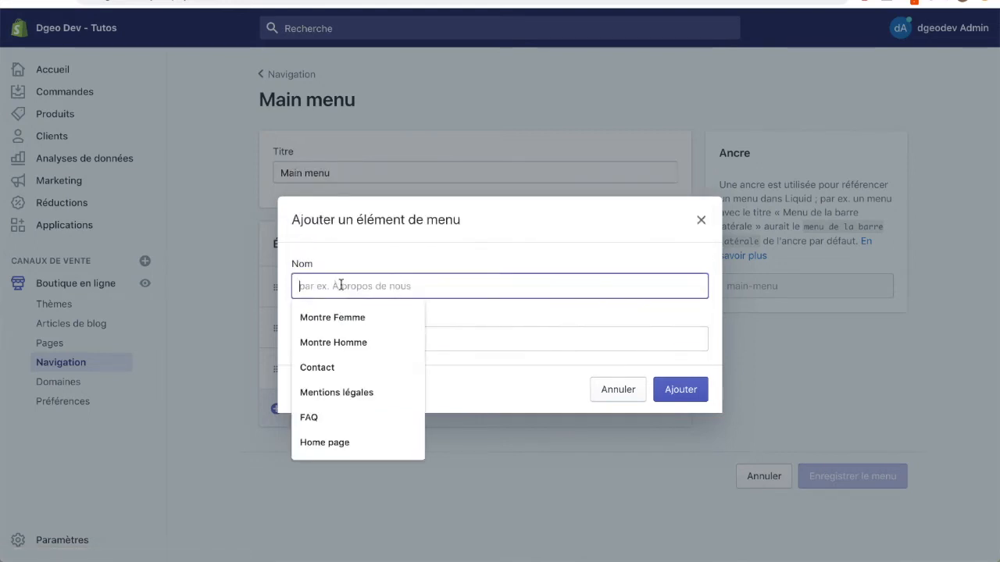
- Link the new menu item to the Contact page, add it and save the Main menu
{"action": "left_click", "coordinate": [359, 337]}
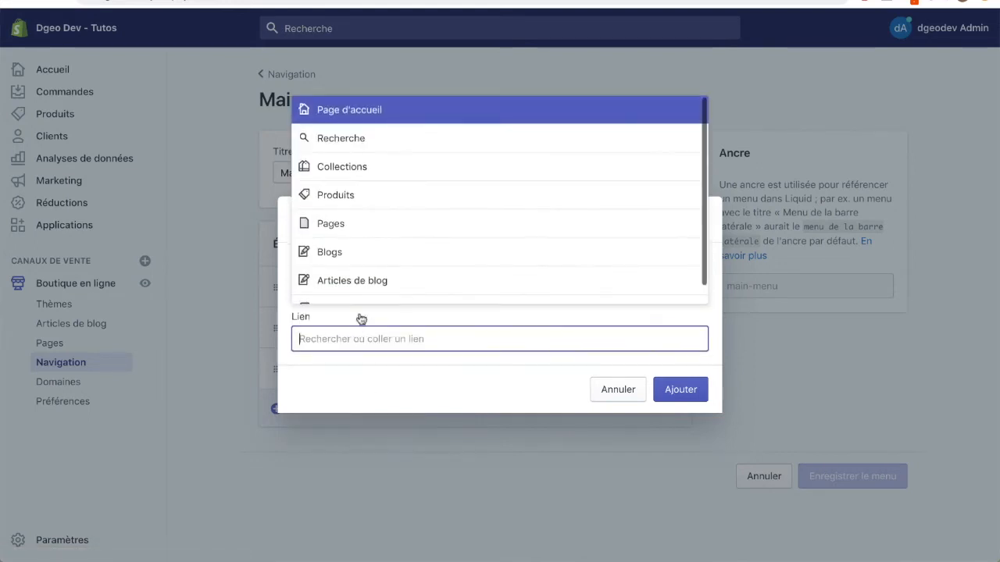
{"action": "left_click", "coordinate": [344, 230]}
{"action": "left_click", "coordinate": [330, 288]}
{"action": "left_click", "coordinate": [690, 396]}
{"action": "left_click", "coordinate": [862, 515]}
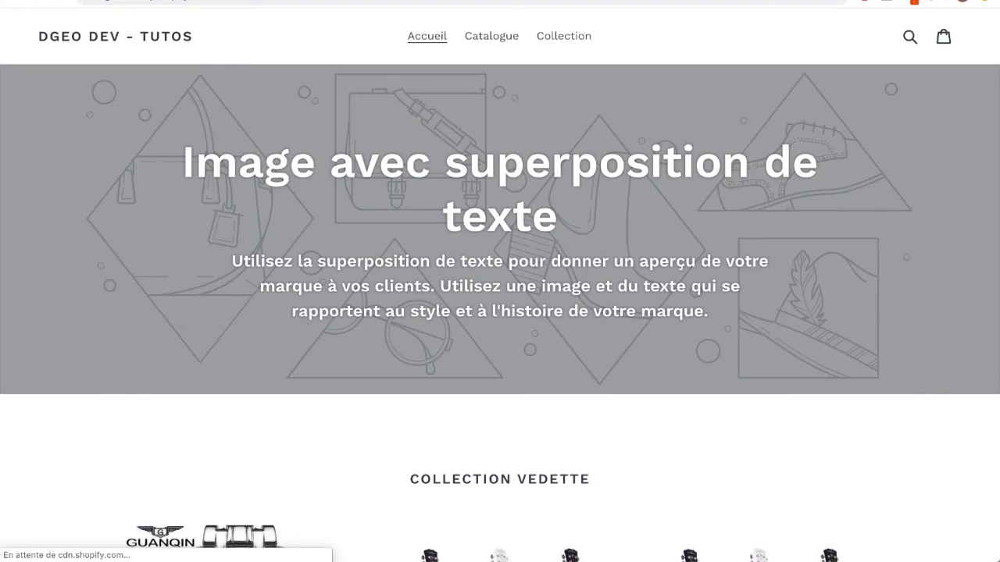
- Open the Contact page on the storefront and check its form for the consent checkbox
{"action": "left_click", "coordinate": [592, 38]}
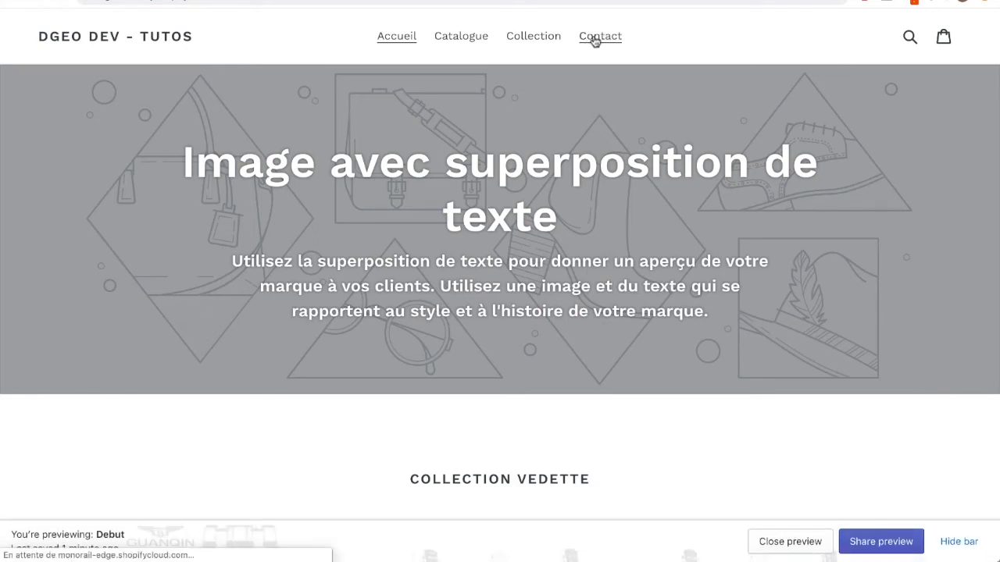
{"action": "scroll", "coordinate": [471, 200], "scroll_direction": "down", "scroll_amount": 3}
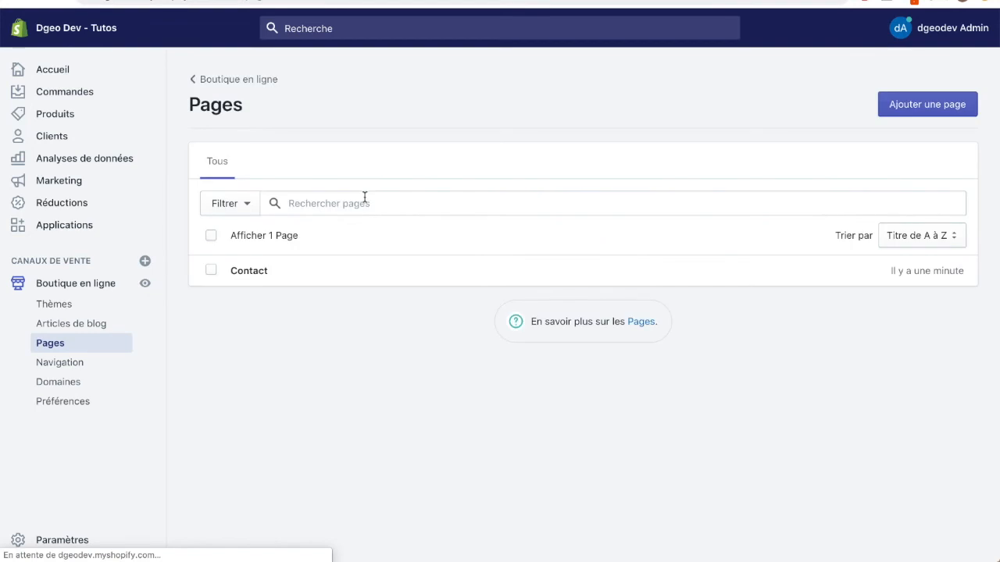
- Create and save a visible store page titled "Politique de confidentialité" using the default page template
{"action": "left_click", "coordinate": [926, 111]}
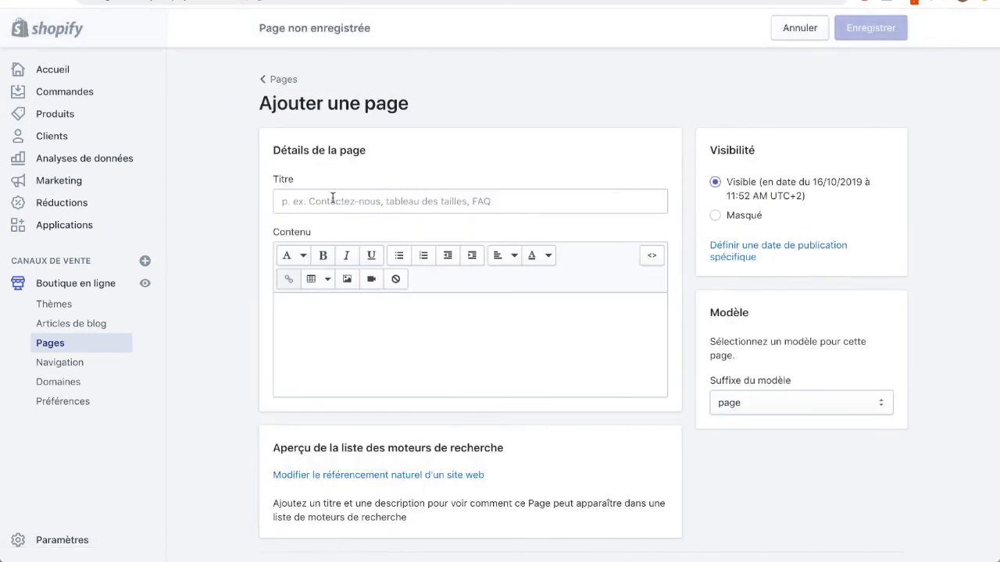
{"action": "left_click", "coordinate": [331, 201]}
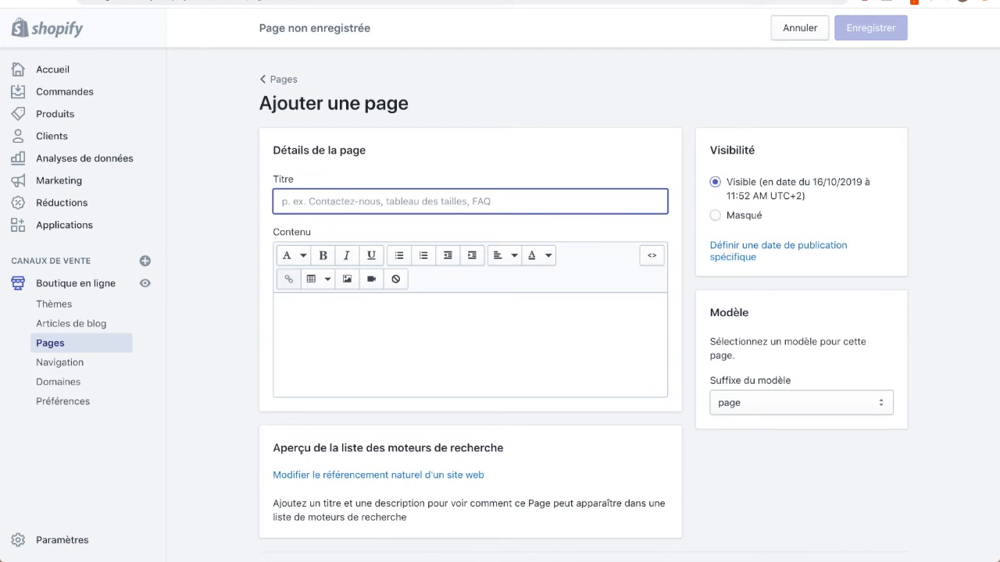
{"action": "type", "text": "Politique de confidentialité"}
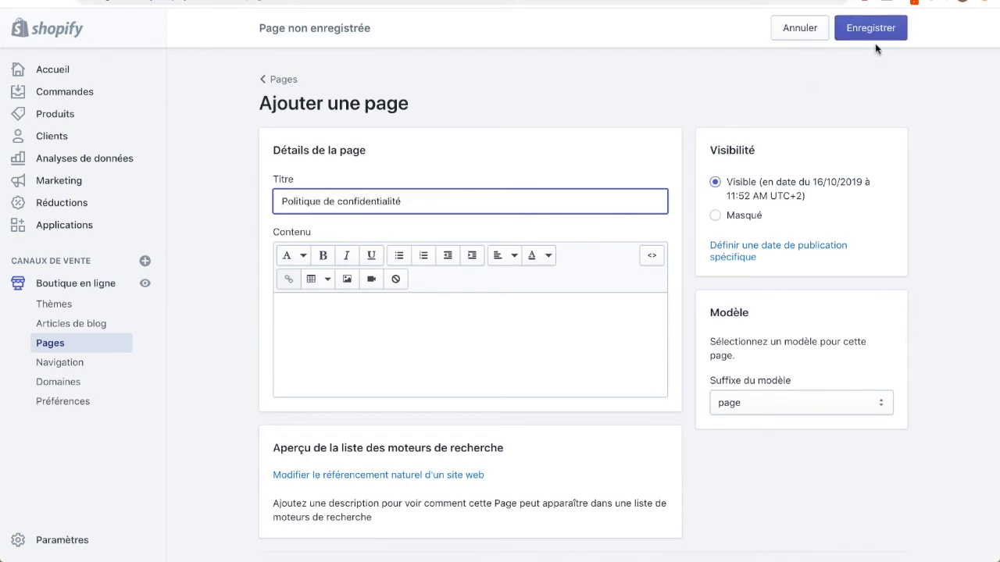
{"action": "left_click", "coordinate": [859, 35]}
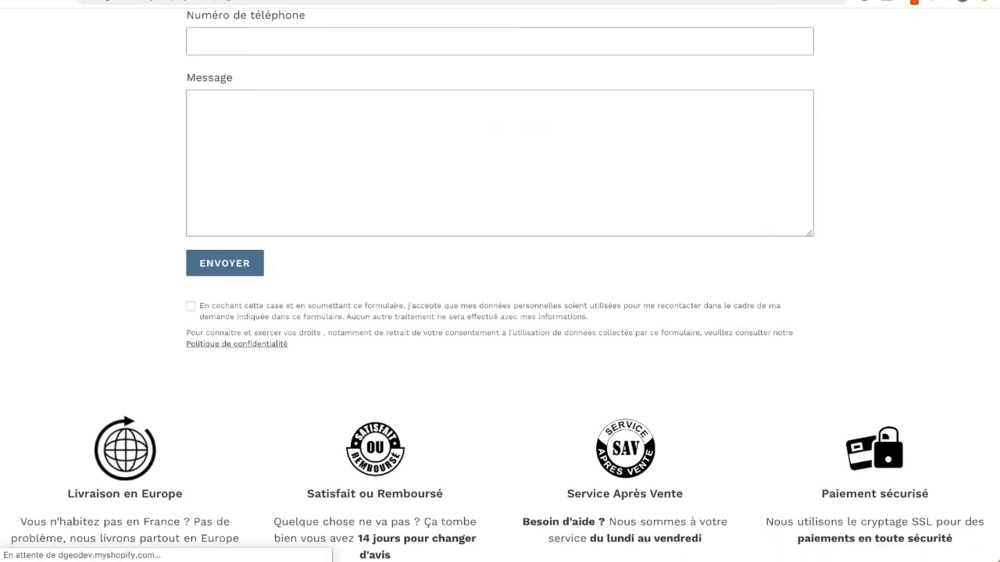
- Test the Politique de confidentialité link below the contact form and examine the consent checkbox code in page.contact.liquid
{"action": "left_click", "coordinate": [273, 346]}
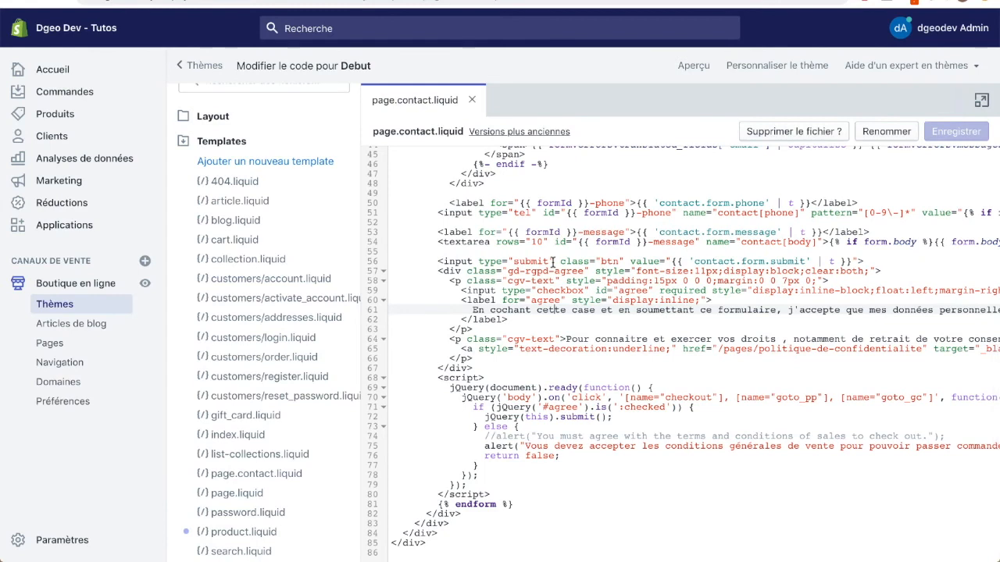
{"action": "double_click", "coordinate": [474, 300]}
{"action": "left_click_drag", "start_coordinate": [751, 310], "coordinate": [992, 310]}
{"action": "scroll", "coordinate": [894, 311], "scroll_direction": "left", "scroll_amount": 5}
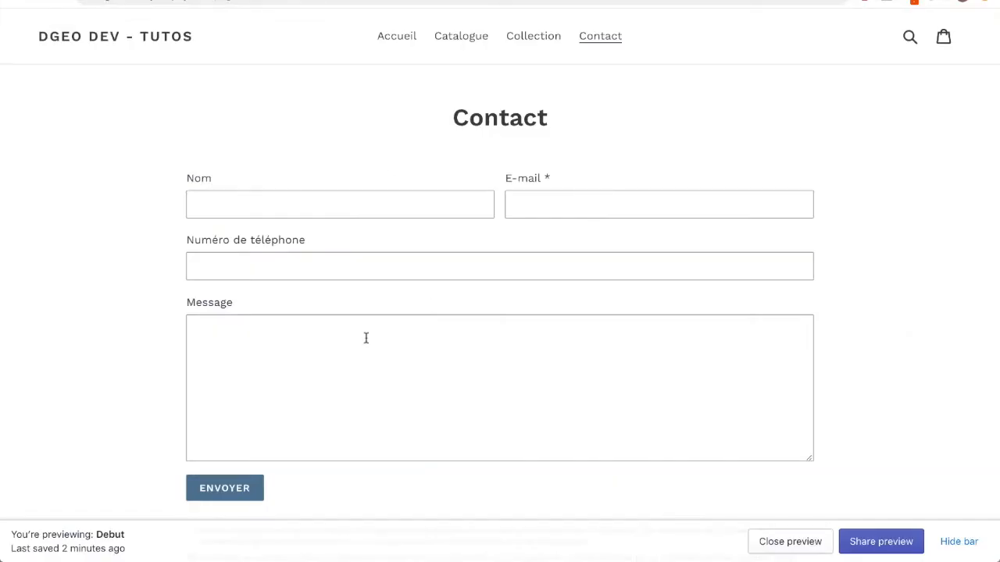
- Test submitting the storefront contact form with the consent checkbox left unticked
{"action": "scroll", "coordinate": [366, 338], "scroll_direction": "down", "scroll_amount": 10}
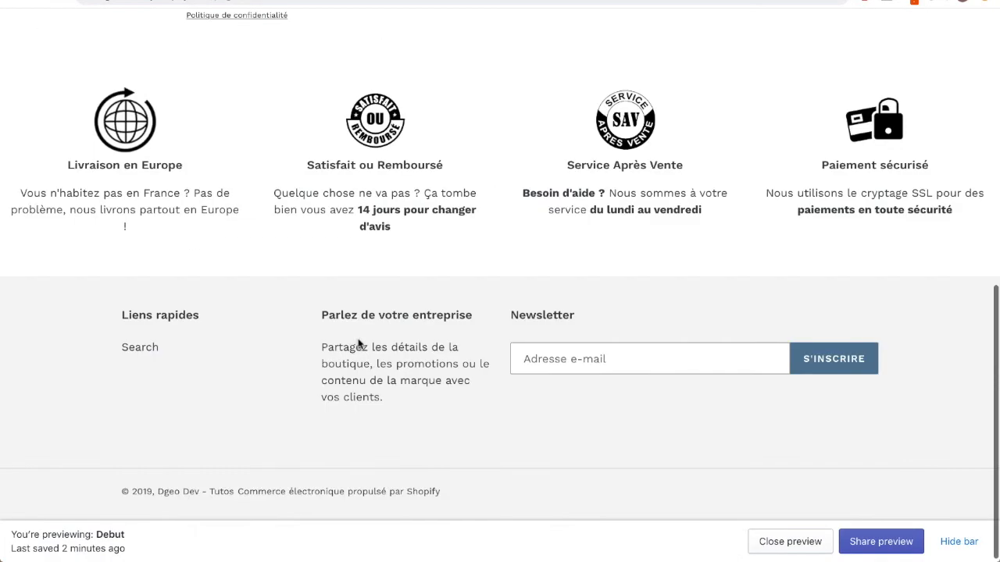
{"action": "scroll", "coordinate": [357, 346], "scroll_direction": "up", "scroll_amount": 5}
{"action": "left_click", "coordinate": [222, 156]}
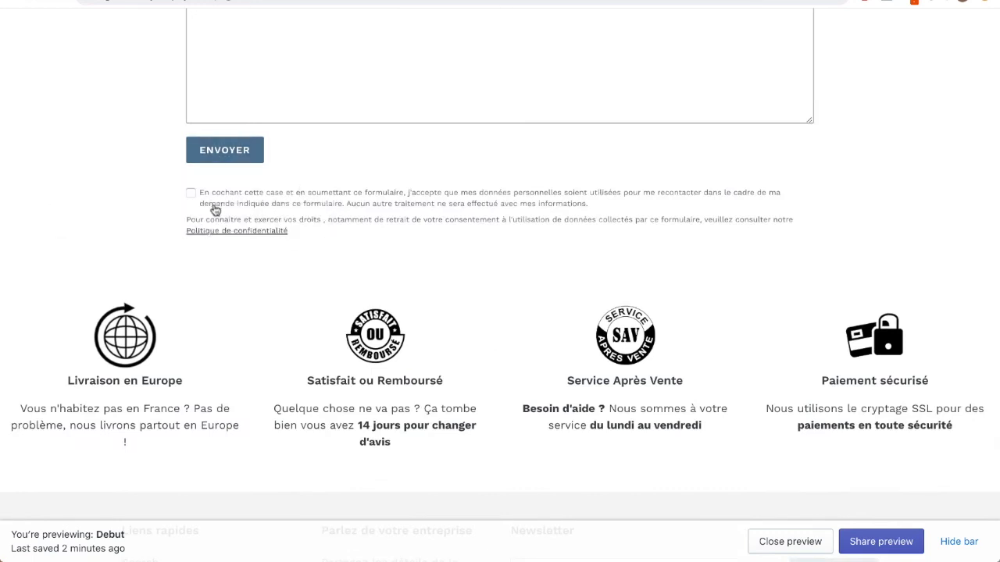
{"action": "left_click", "coordinate": [223, 158]}
- Tick the consent checkbox, submit the otherwise empty contact form and check the form's response
{"action": "left_click", "coordinate": [190, 193]}
{"action": "left_click", "coordinate": [231, 160]}
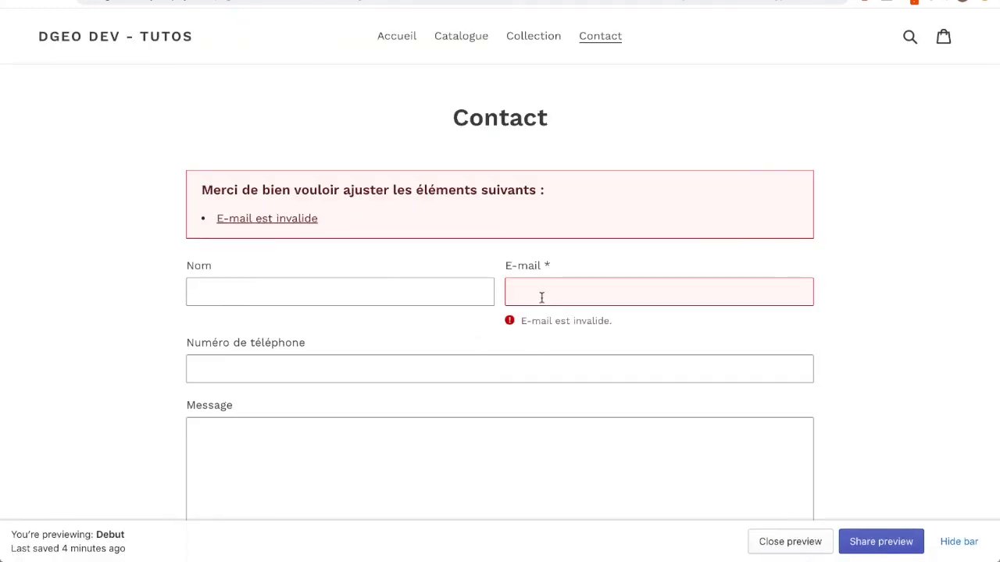
{"action": "scroll", "coordinate": [440, 378], "scroll_direction": "down", "scroll_amount": 3}
{"action": "scroll", "coordinate": [328, 320], "scroll_direction": "up", "scroll_amount": 1}
{"action": "scroll", "coordinate": [326, 326], "scroll_direction": "up", "scroll_amount": 2}
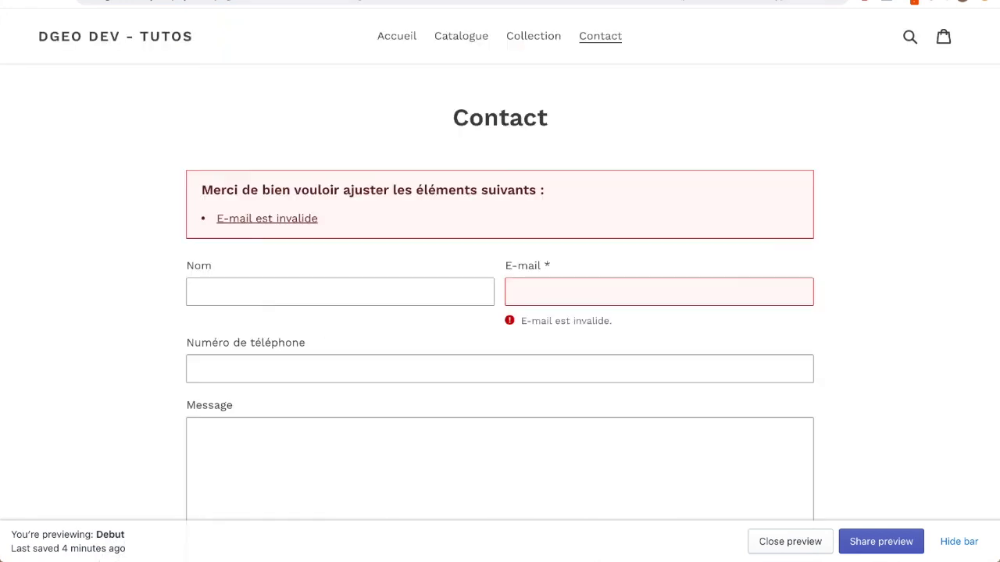